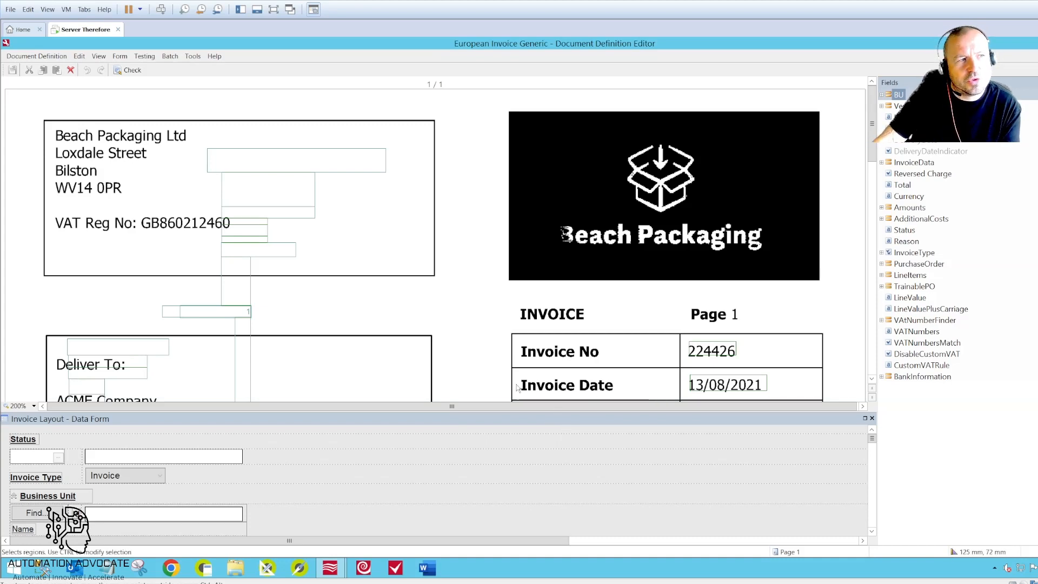
Review the FlexLayout settings in the document definition's properties and close them without changes.
{"action": "left_click", "coordinate": [39, 58]}
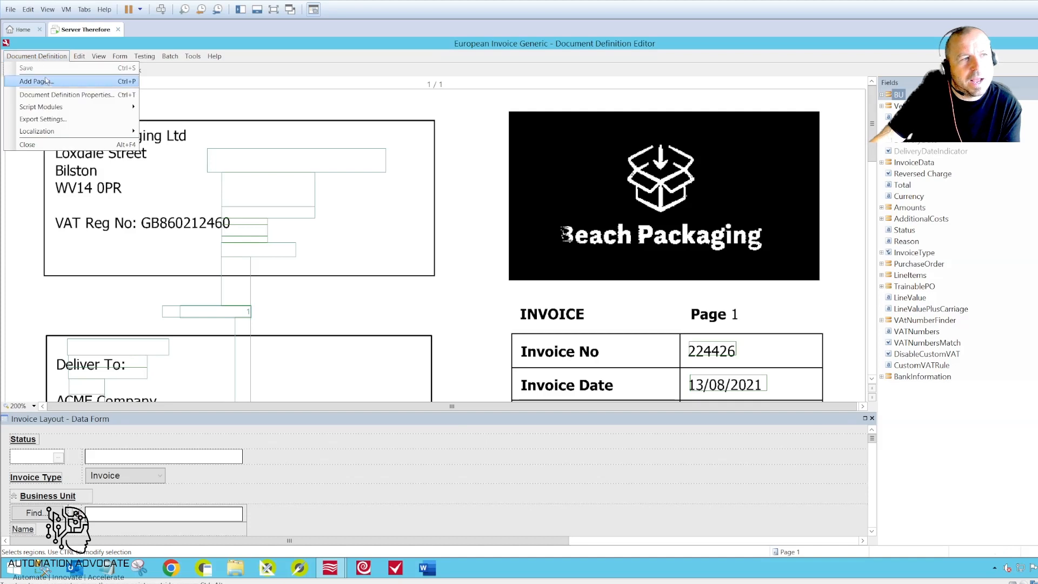
{"action": "left_click", "coordinate": [53, 98]}
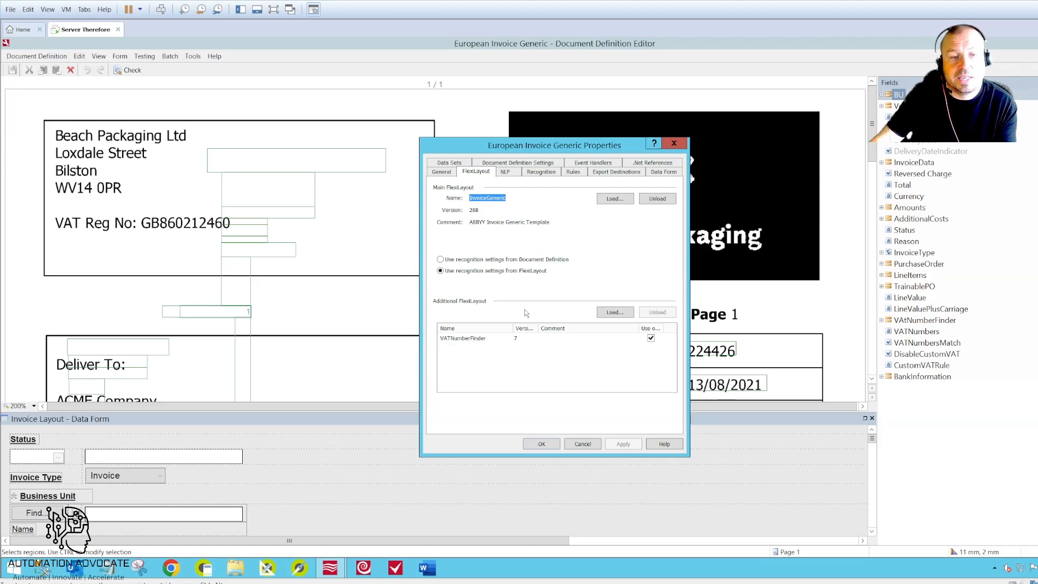
{"action": "left_click", "coordinate": [580, 447]}
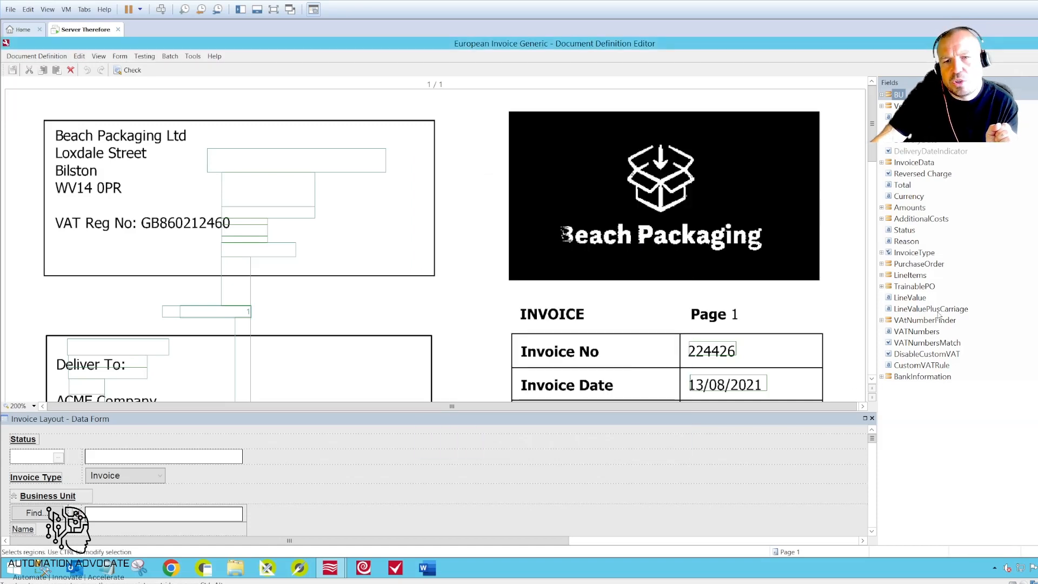
Expand the VAtNumberFinder group and list the rules that refer to its VATNumber field, widening the rule name column.
{"action": "left_click", "coordinate": [887, 322]}
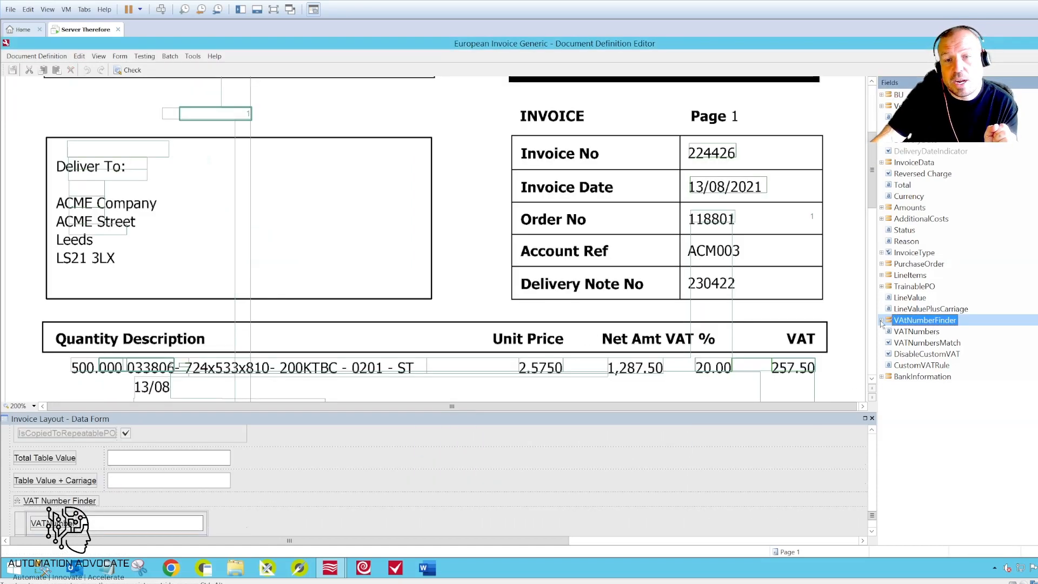
{"action": "left_click", "coordinate": [881, 321]}
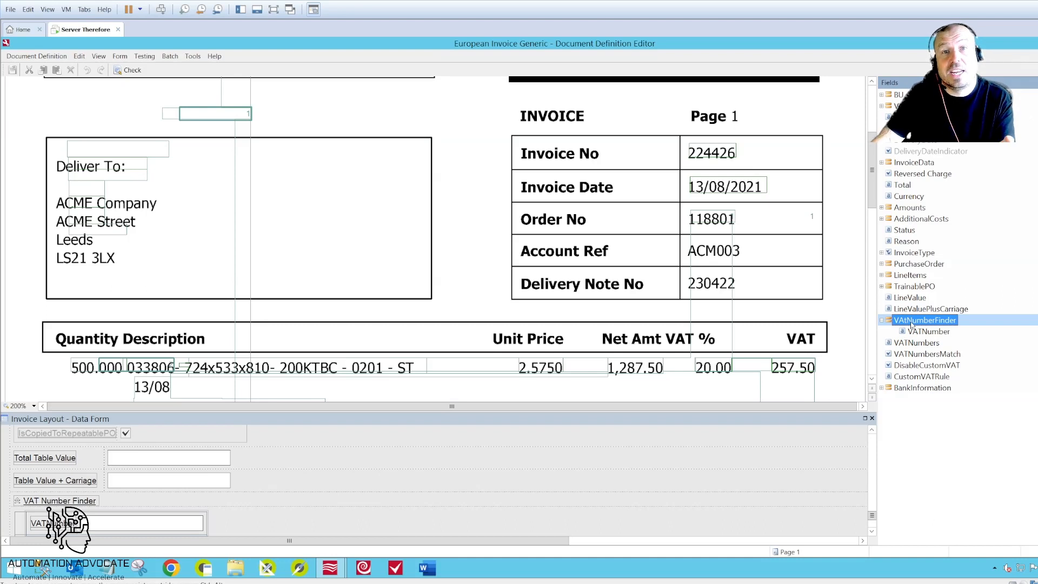
{"action": "left_click", "coordinate": [923, 335]}
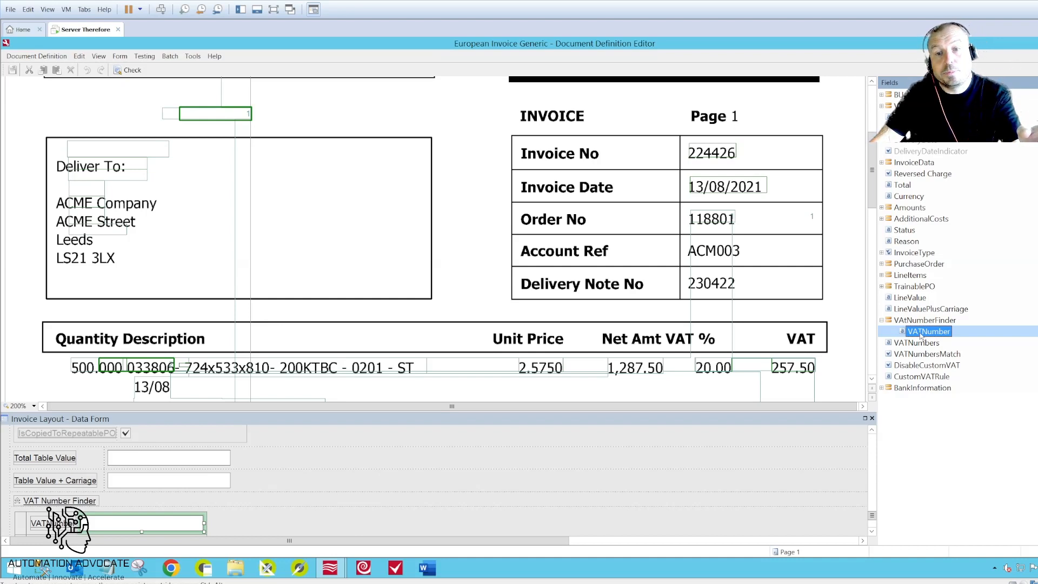
{"action": "right_click", "coordinate": [920, 335]}
{"action": "left_click", "coordinate": [940, 455]}
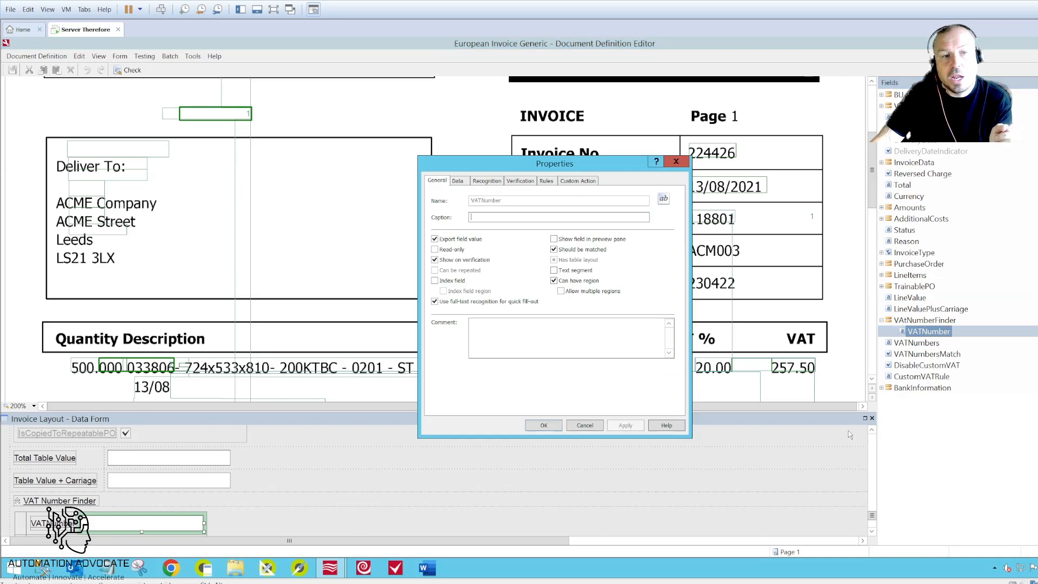
{"action": "left_click", "coordinate": [545, 181]}
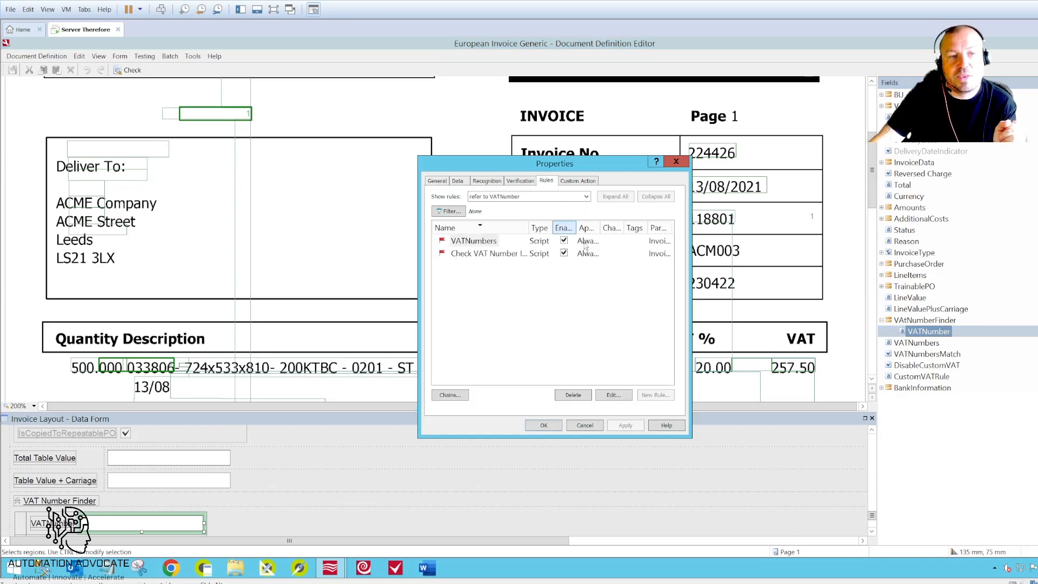
{"action": "left_click_drag", "start_coordinate": [528, 227], "coordinate": [555, 226]}
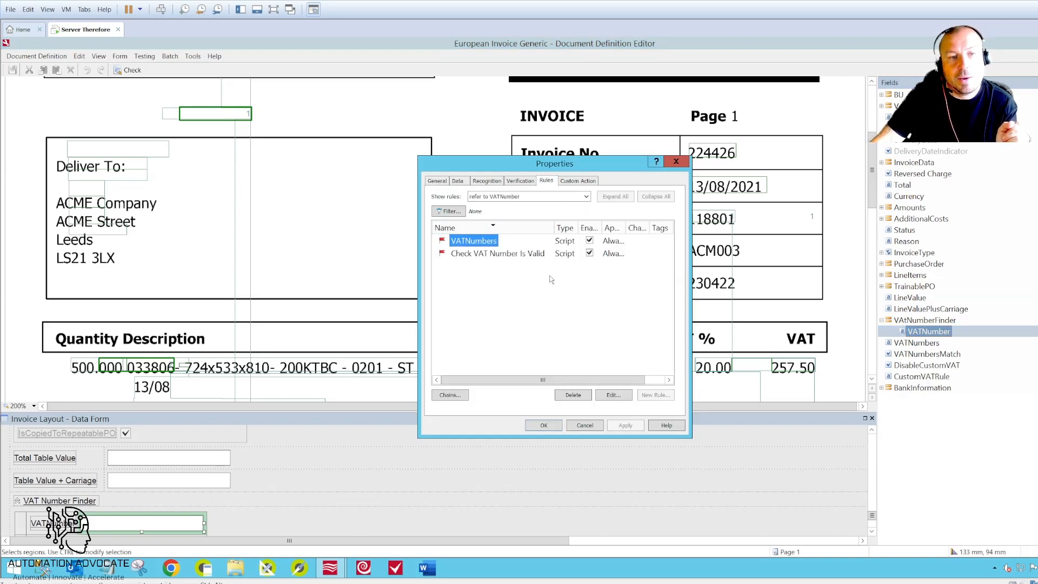
Open the script of the VATNumber field's "Check VAT Number Is Valid" rule.
{"action": "left_click", "coordinate": [505, 255]}
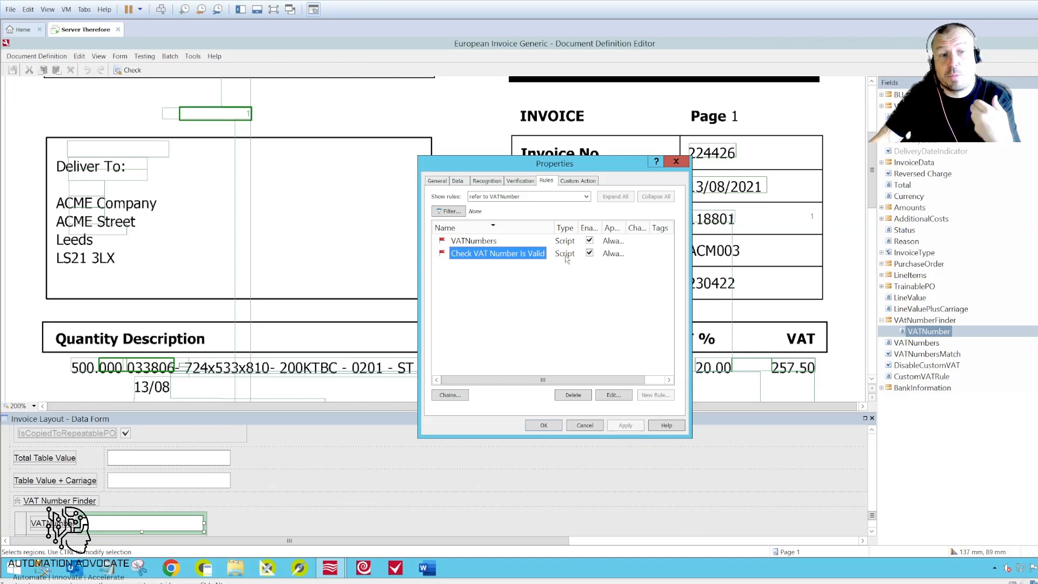
{"action": "left_click", "coordinate": [614, 395]}
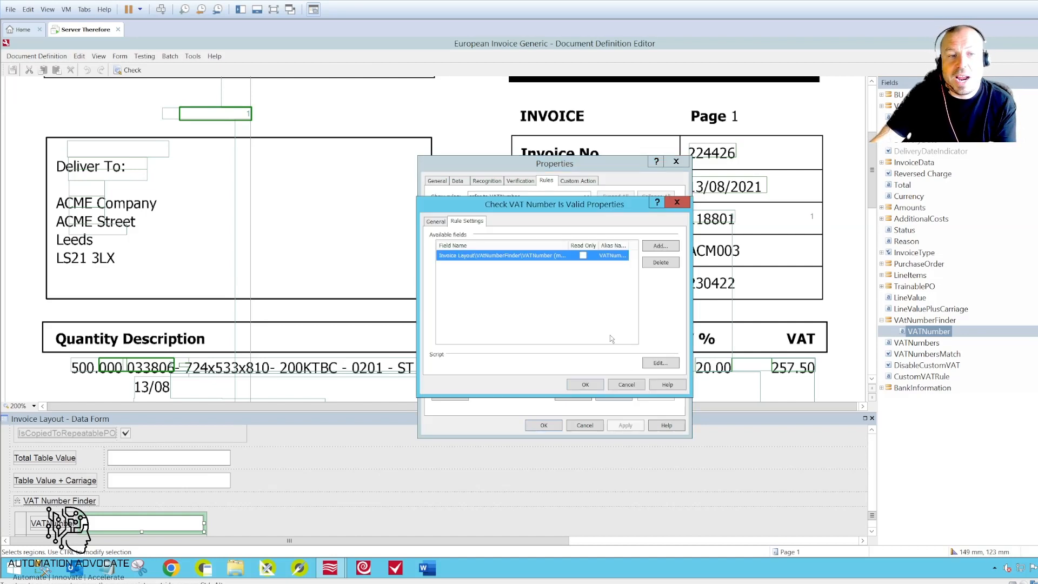
{"action": "left_click", "coordinate": [660, 363]}
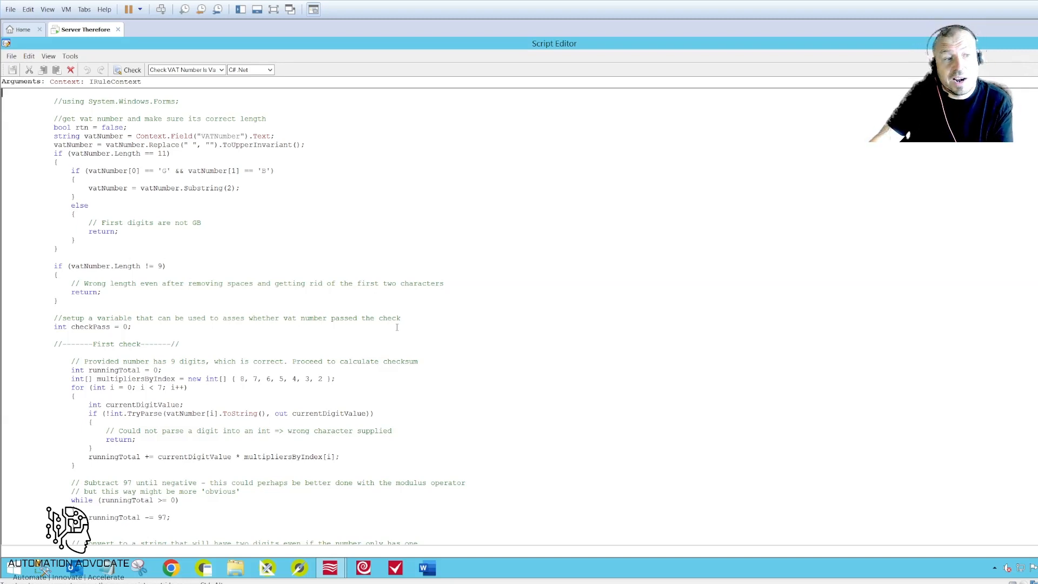
Read through the script's length test and its first and second checksum checks, and leave the script and property dialogs without changes.
{"action": "scroll", "coordinate": [451, 329], "scroll_direction": "down", "scroll_amount": 5}
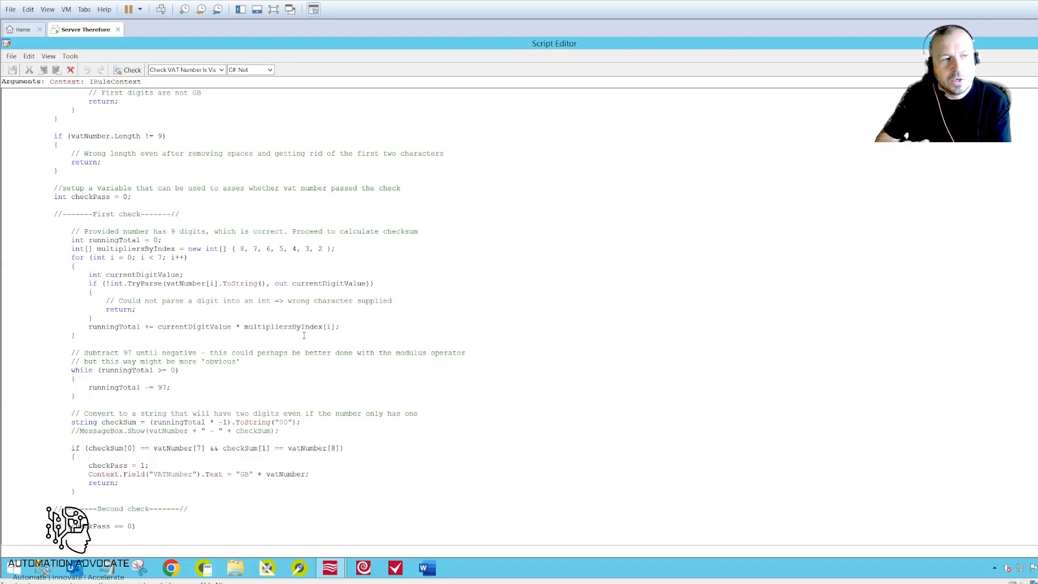
{"action": "scroll", "coordinate": [308, 338], "scroll_direction": "down", "scroll_amount": 11}
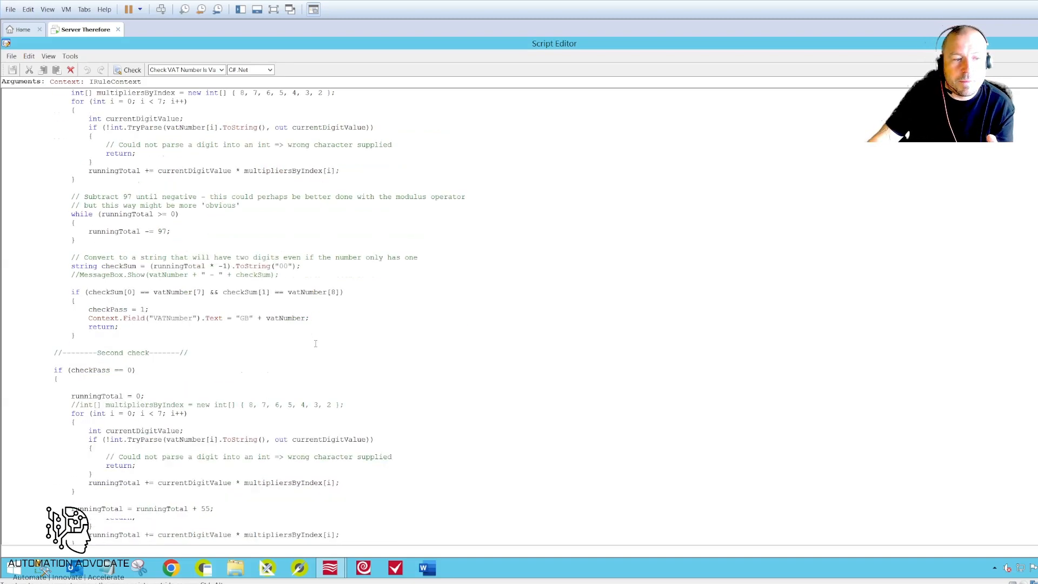
{"action": "scroll", "coordinate": [315, 344], "scroll_direction": "down", "scroll_amount": 1}
{"action": "scroll", "coordinate": [315, 343], "scroll_direction": "up", "scroll_amount": 5}
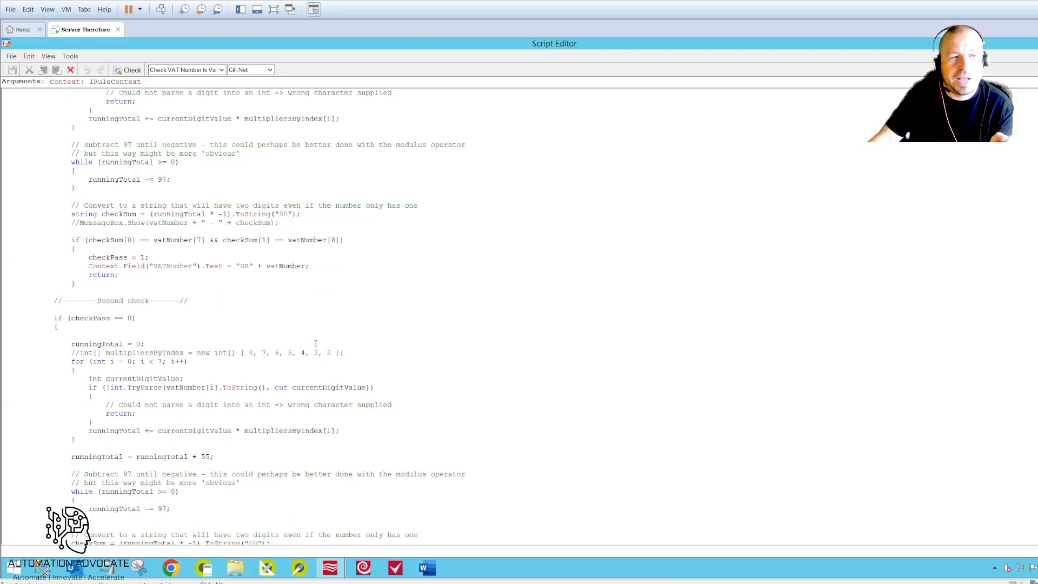
{"action": "scroll", "coordinate": [315, 344], "scroll_direction": "up", "scroll_amount": 2}
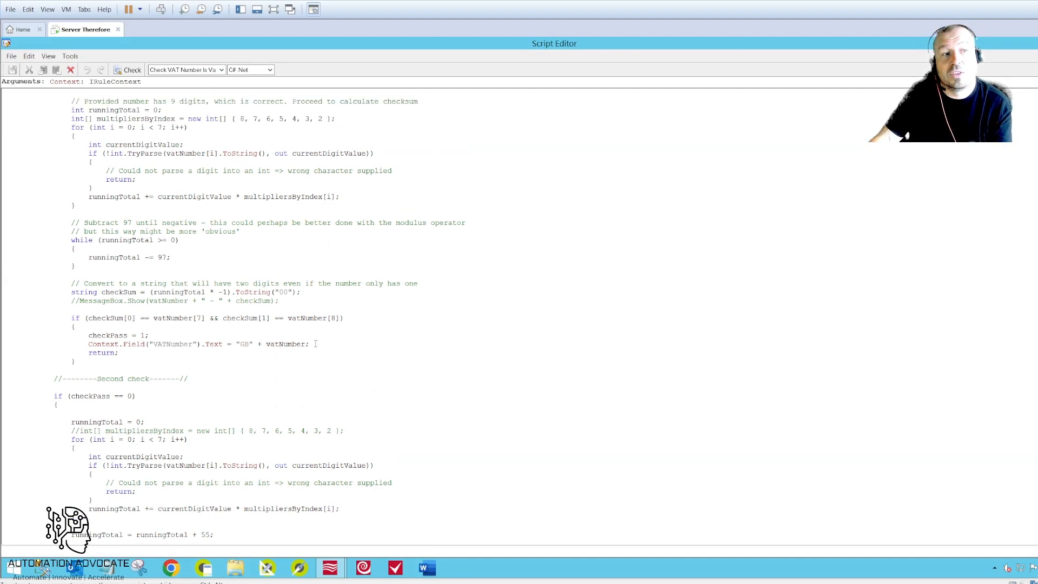
{"action": "scroll", "coordinate": [315, 344], "scroll_direction": "up", "scroll_amount": 1}
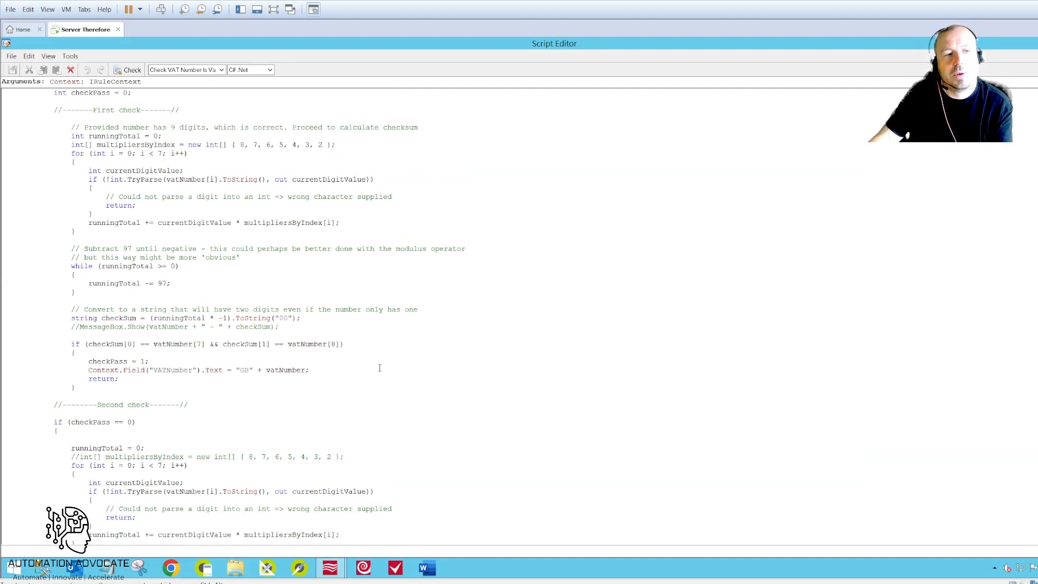
{"action": "scroll", "coordinate": [532, 367], "scroll_direction": "up", "scroll_amount": 9}
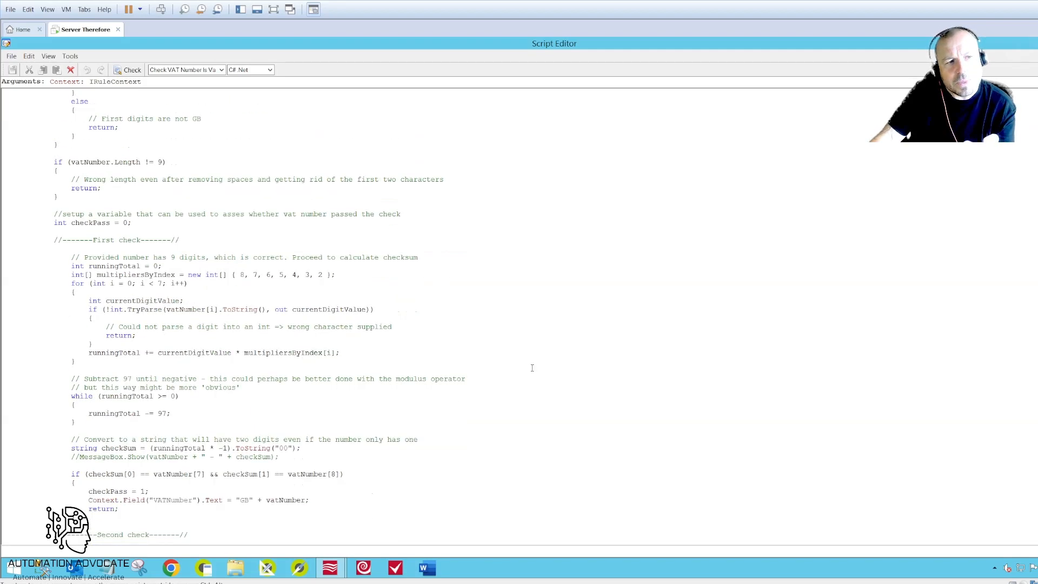
{"action": "left_click", "coordinate": [1035, 43]}
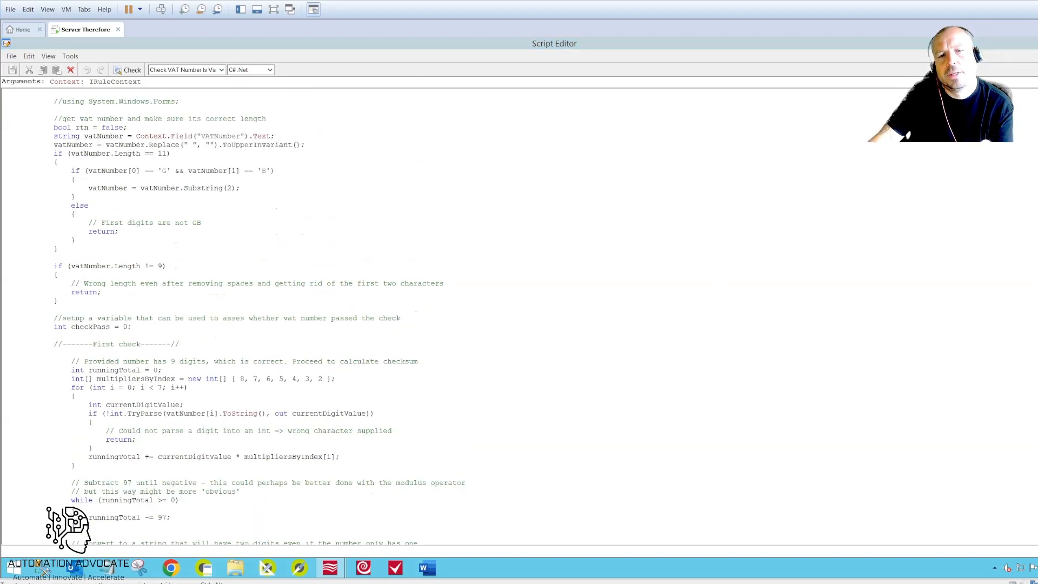
{"action": "left_click", "coordinate": [625, 384]}
{"action": "left_click", "coordinate": [585, 425]}
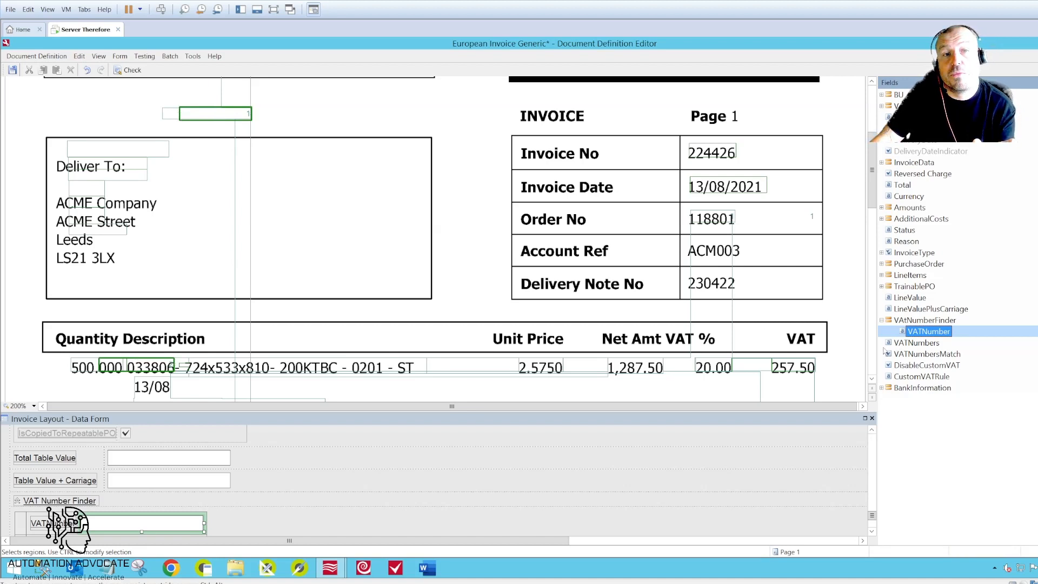
Open the script of the CustomVATRules rule from the rules that refer to the VATNumbers field.
{"action": "right_click", "coordinate": [919, 344]}
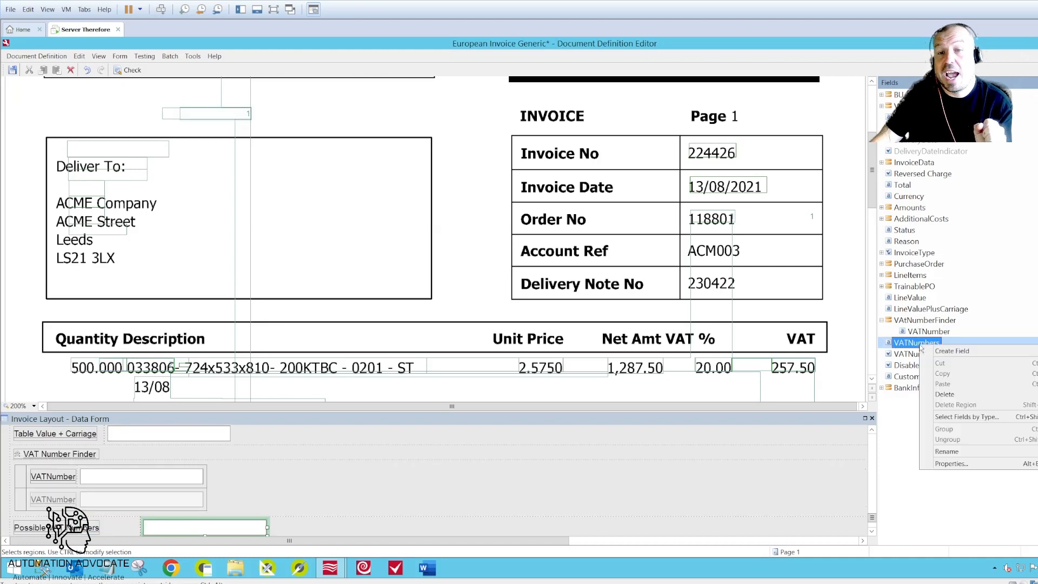
{"action": "left_click", "coordinate": [951, 464]}
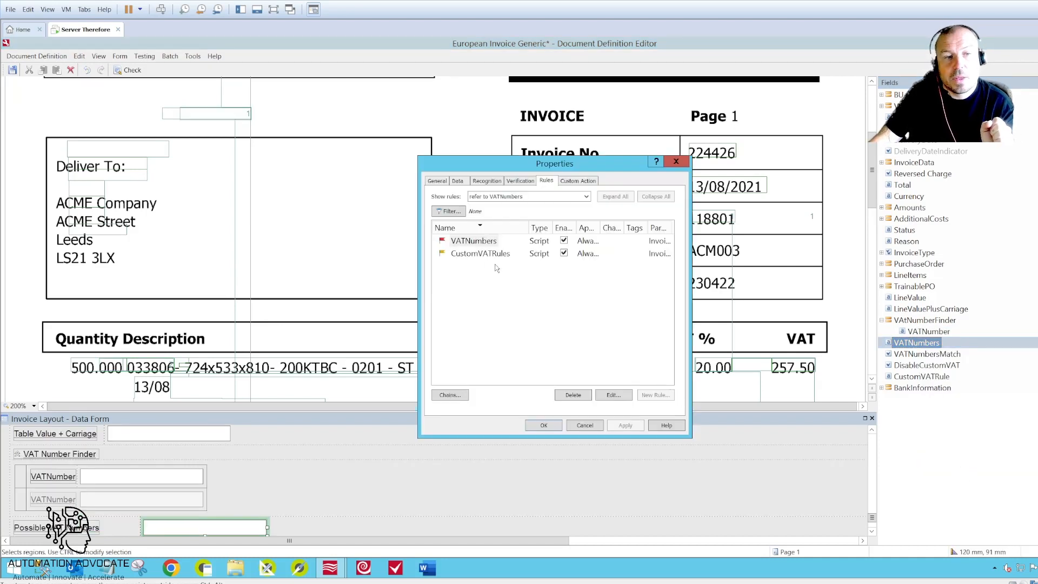
{"action": "left_click", "coordinate": [479, 255]}
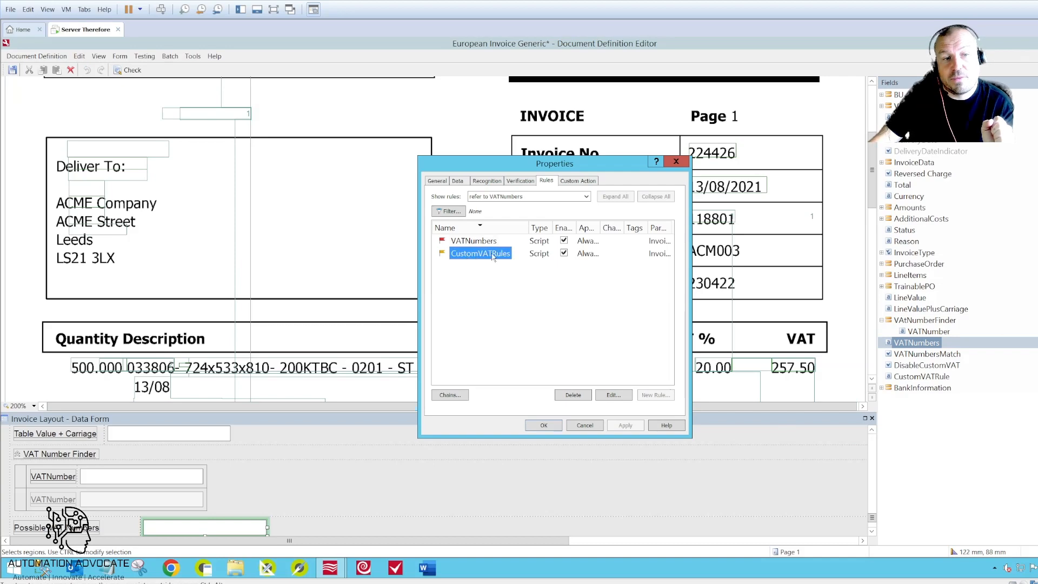
{"action": "left_click", "coordinate": [618, 396]}
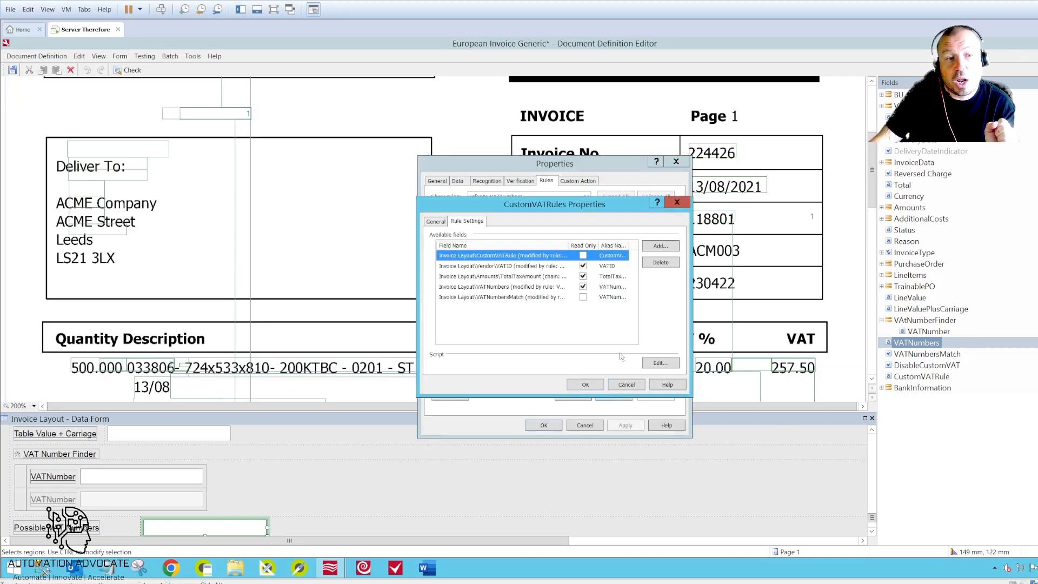
{"action": "left_click", "coordinate": [650, 365]}
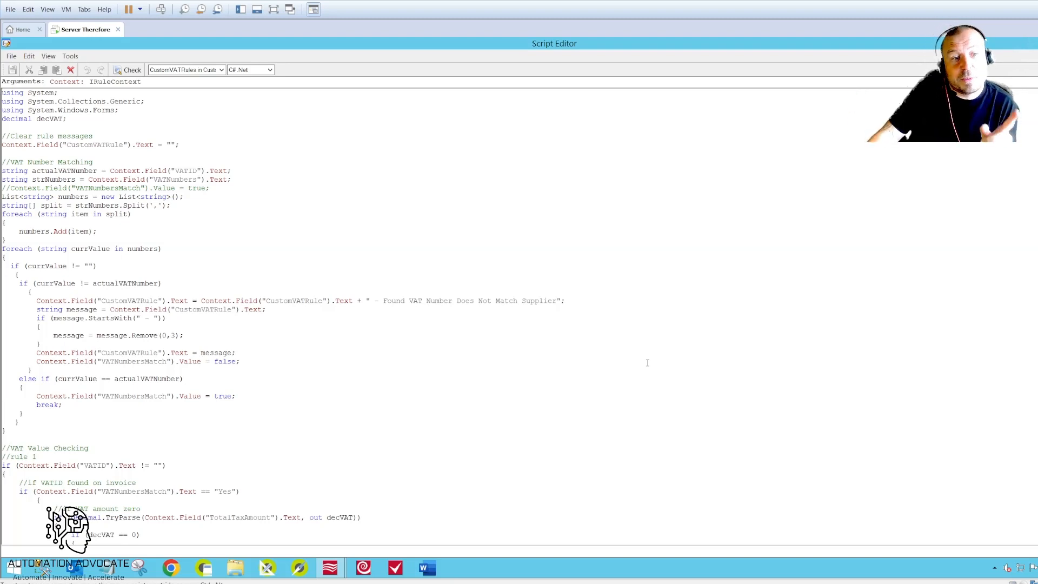
Examine the script's VAT number matching and VAT value checking code, and leave the script and property dialogs without changes.
{"action": "scroll", "coordinate": [647, 362], "scroll_direction": "down", "scroll_amount": 7}
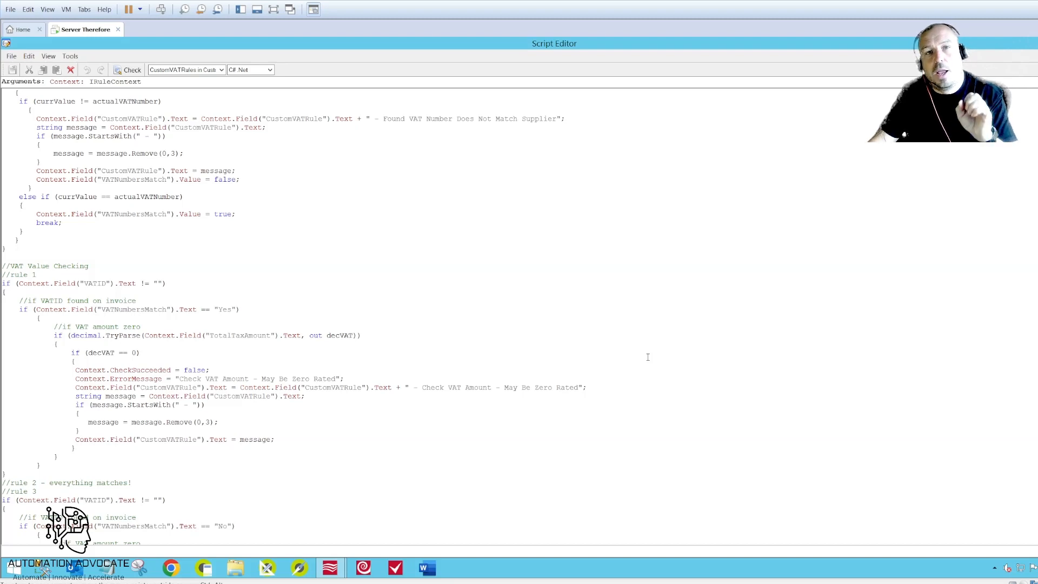
{"action": "scroll", "coordinate": [647, 357], "scroll_direction": "up", "scroll_amount": 5}
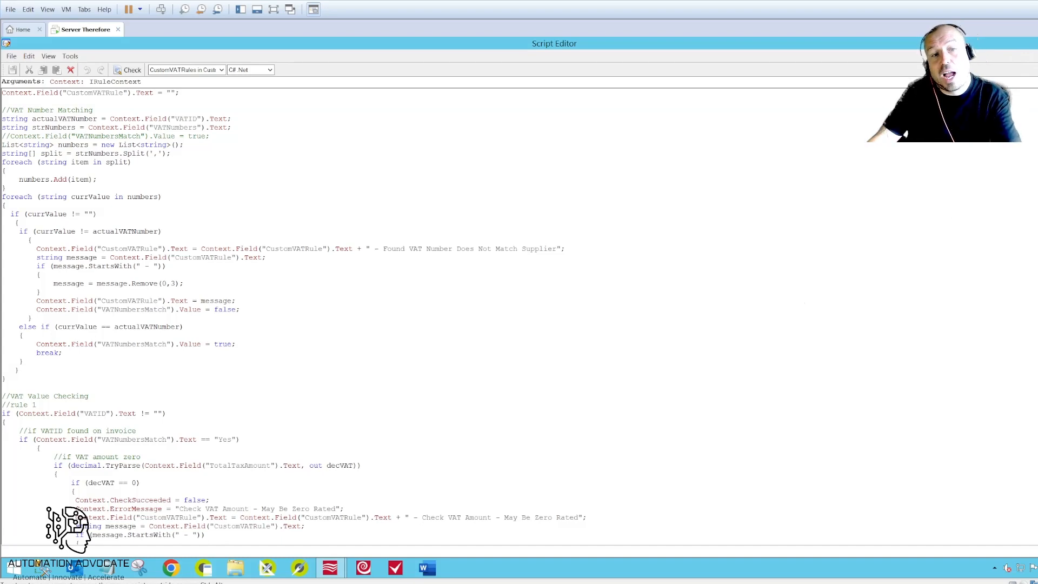
{"action": "left_click", "coordinate": [1032, 43]}
{"action": "left_click", "coordinate": [627, 386]}
{"action": "left_click", "coordinate": [578, 424]}
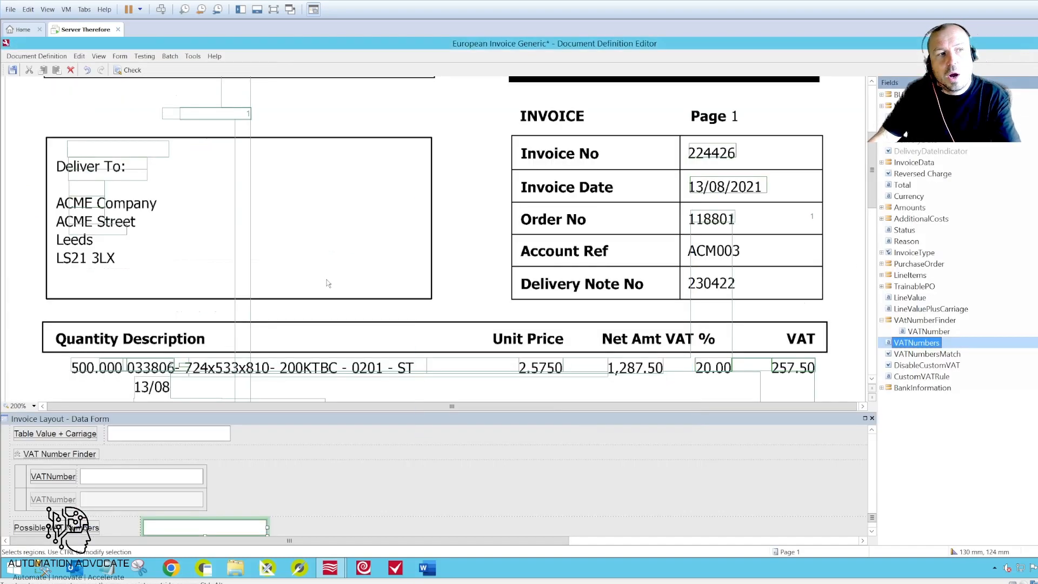
Test the document definition on the sample invoice and inspect the captured name and VATID in the expanded Vendor section.
{"action": "left_click", "coordinate": [144, 56]}
{"action": "left_click", "coordinate": [178, 66]}
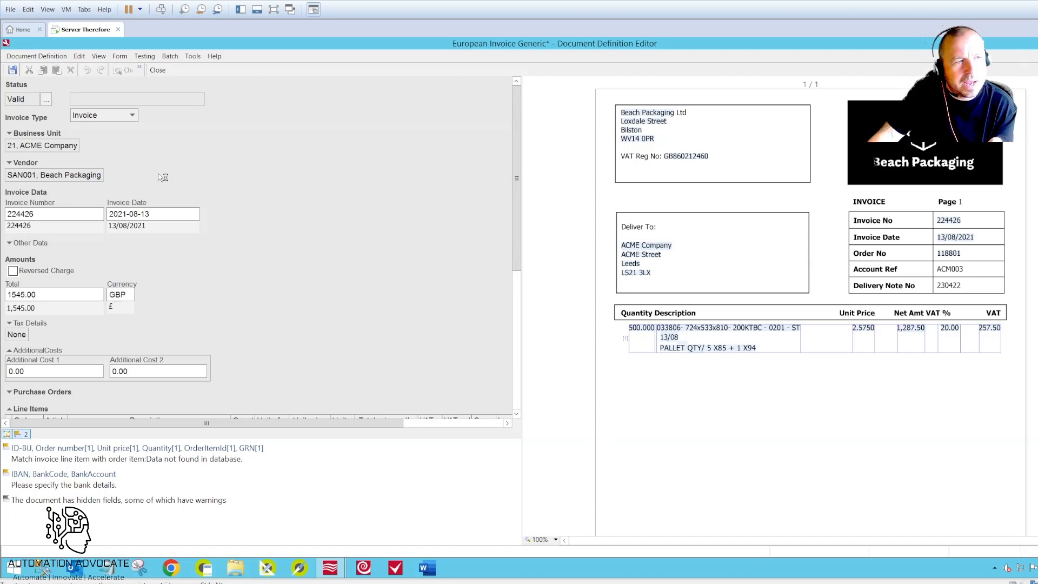
{"action": "left_click", "coordinate": [34, 163]}
{"action": "left_click", "coordinate": [83, 228]}
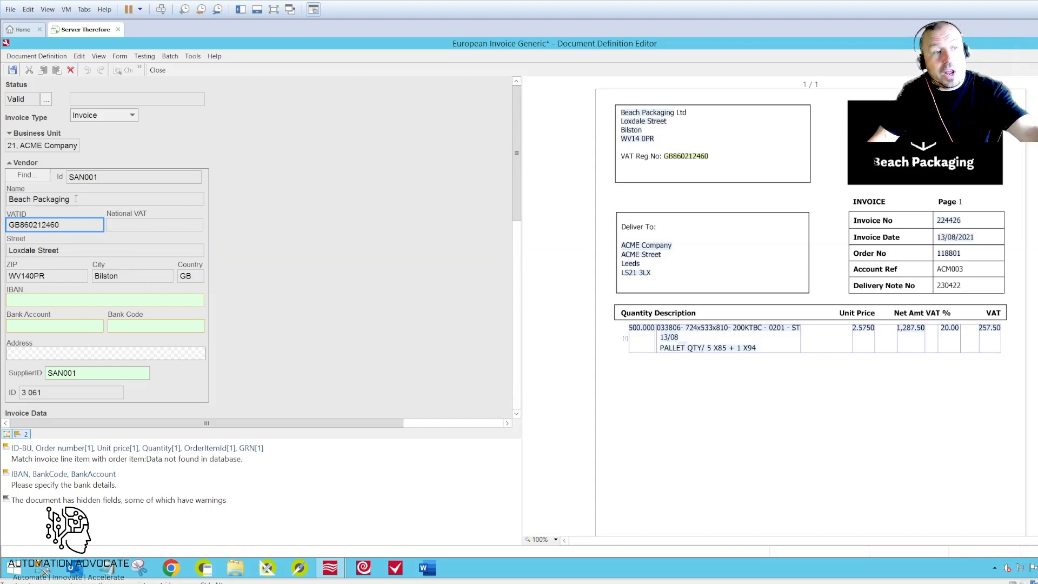
{"action": "left_click", "coordinate": [76, 199]}
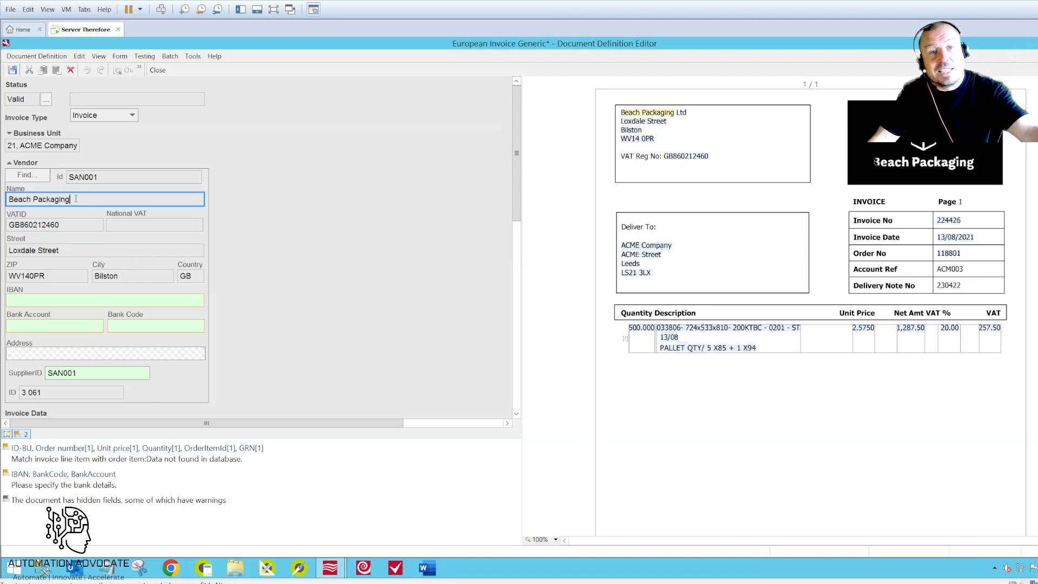
{"action": "left_click", "coordinate": [73, 227]}
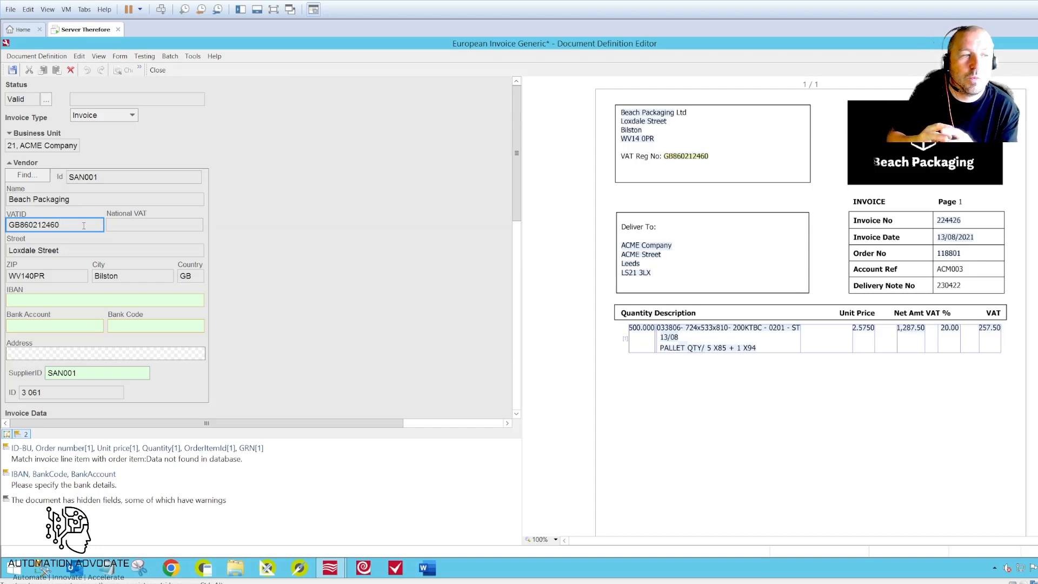
Inspect the first VATNumber entry in the VAT Number Finder section and its source region on the invoice.
{"action": "scroll", "coordinate": [380, 215], "scroll_direction": "down", "scroll_amount": 10}
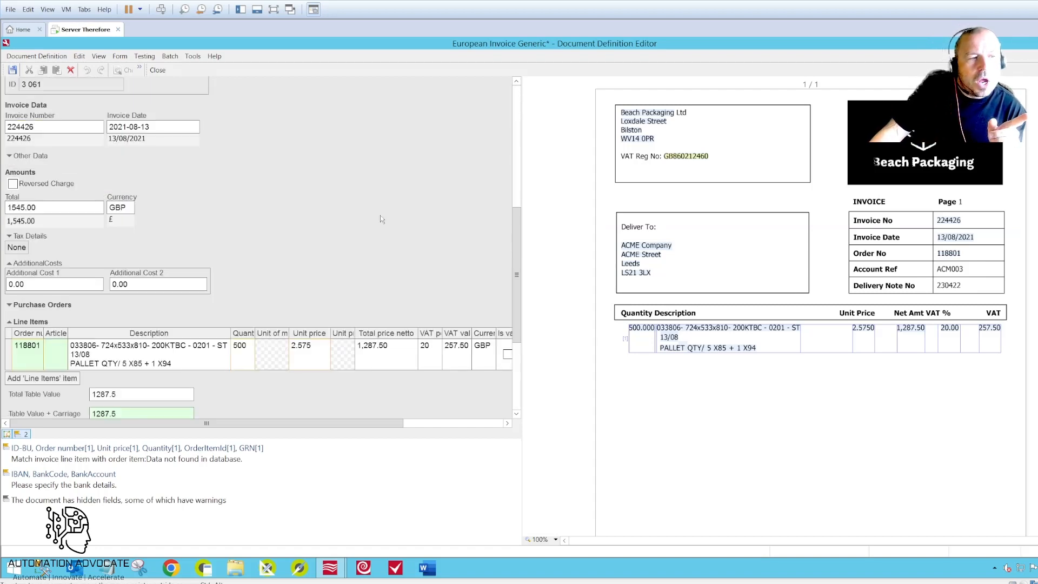
{"action": "scroll", "coordinate": [375, 225], "scroll_direction": "down", "scroll_amount": 2}
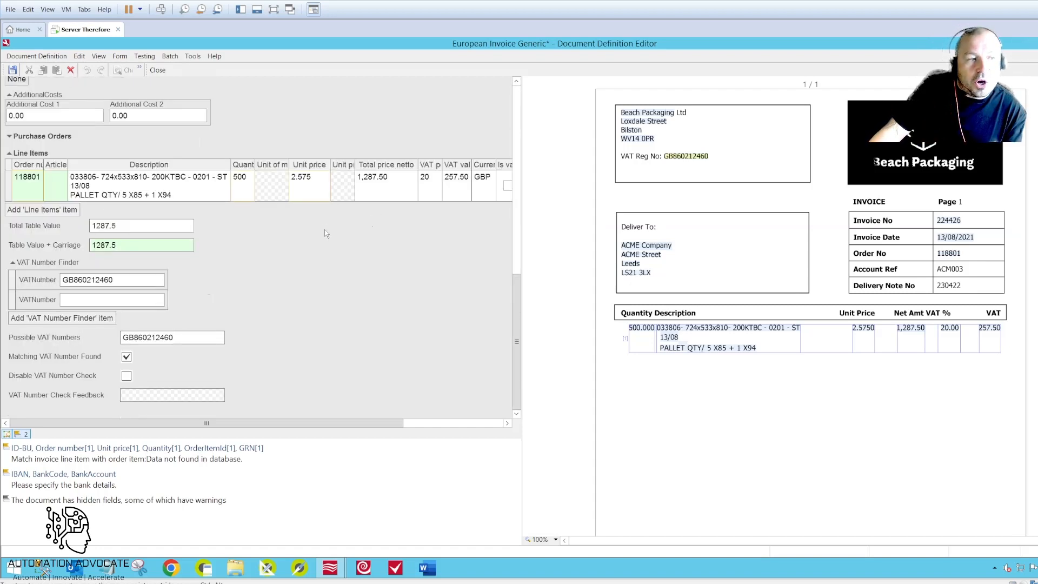
{"action": "left_click", "coordinate": [118, 279]}
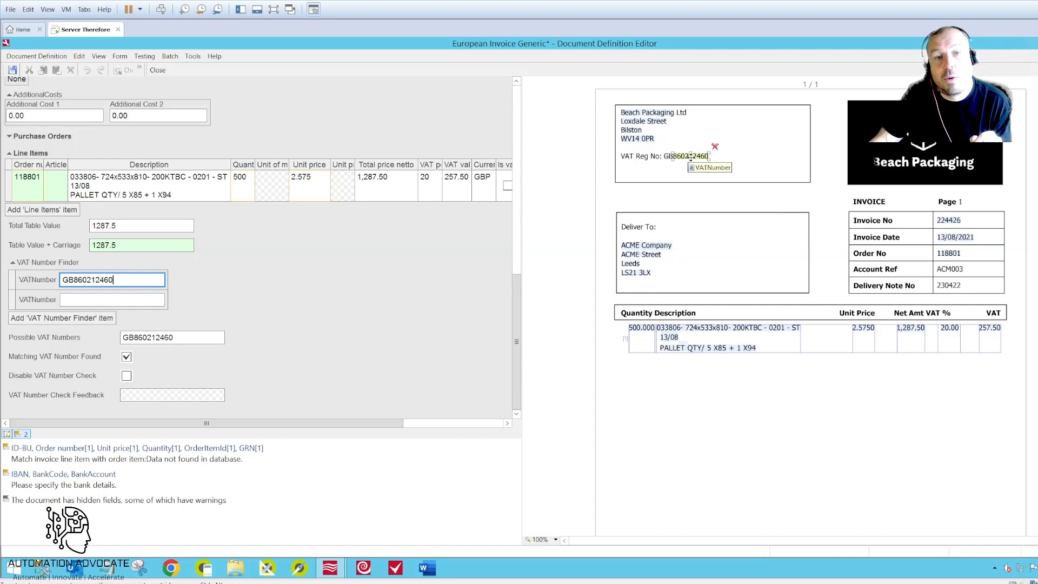
Delete the captured region of the first VATNumber entry in the VAT Number Finder section from the invoice image.
{"action": "left_click", "coordinate": [134, 300]}
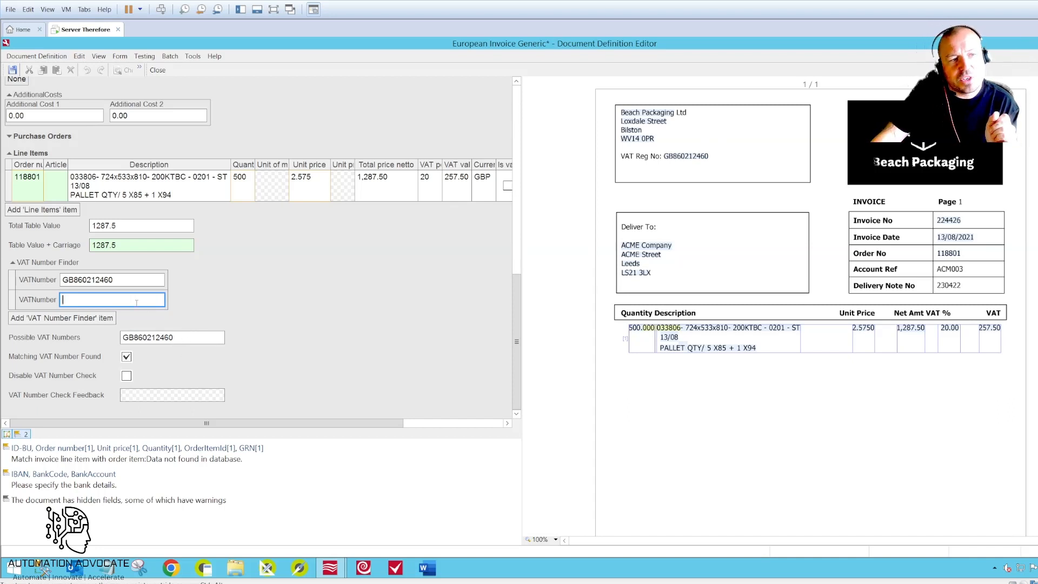
{"action": "left_click", "coordinate": [147, 278]}
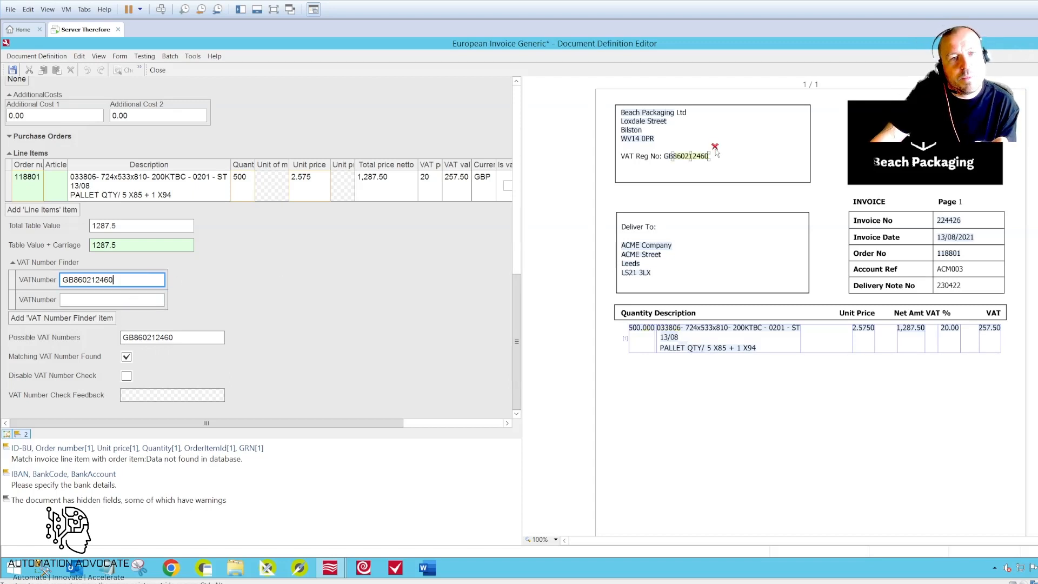
{"action": "left_click", "coordinate": [715, 147]}
{"action": "left_click", "coordinate": [694, 157]}
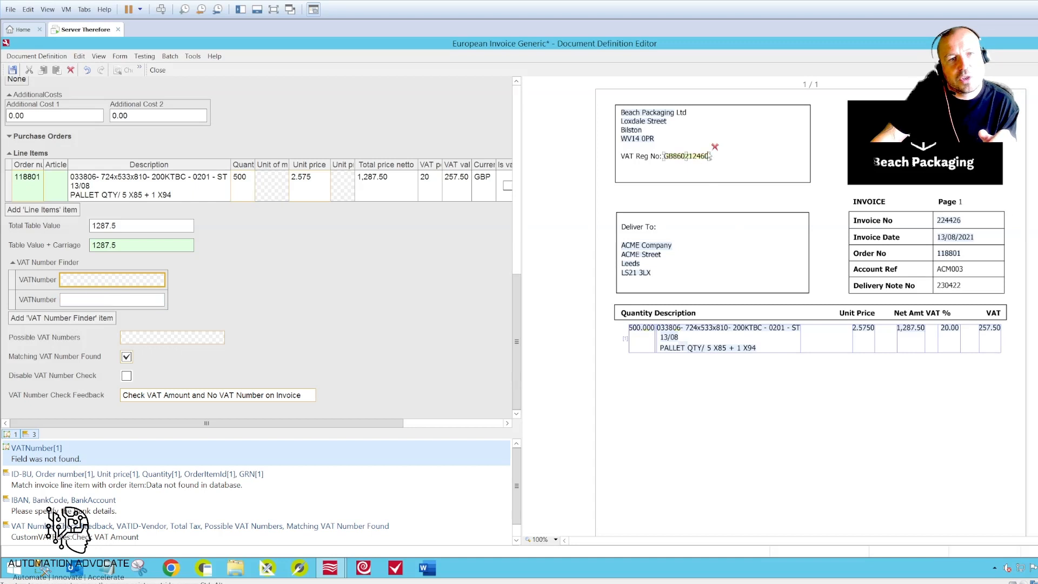
{"action": "left_click", "coordinate": [715, 147]}
Capture the first VATNumber entry again from the complete VAT Reg No value in the invoice's supplier address block.
{"action": "scroll", "coordinate": [195, 291], "scroll_direction": "down", "scroll_amount": 5}
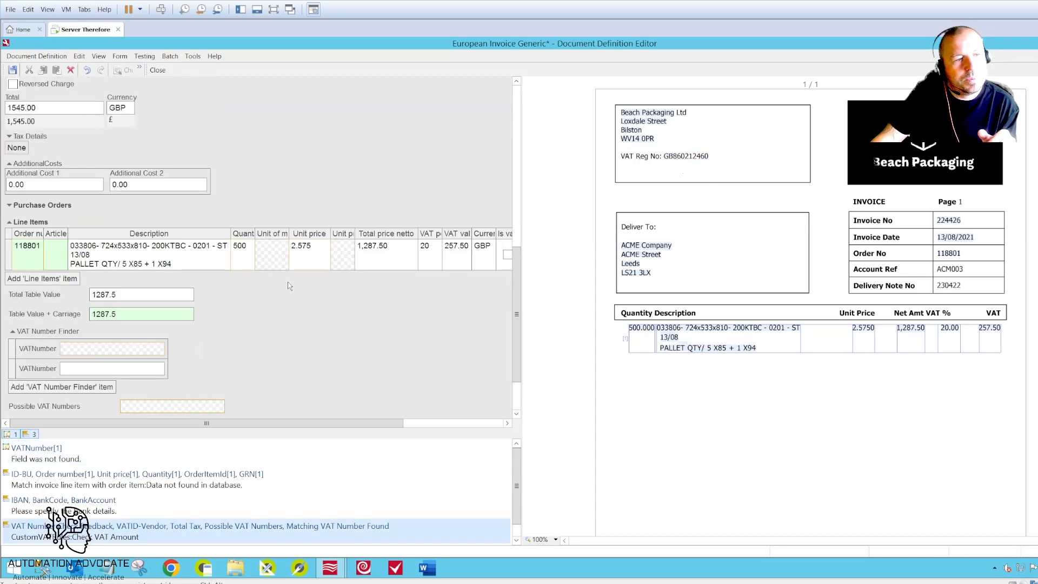
{"action": "scroll", "coordinate": [129, 336], "scroll_direction": "down", "scroll_amount": 1}
{"action": "left_click", "coordinate": [112, 280]}
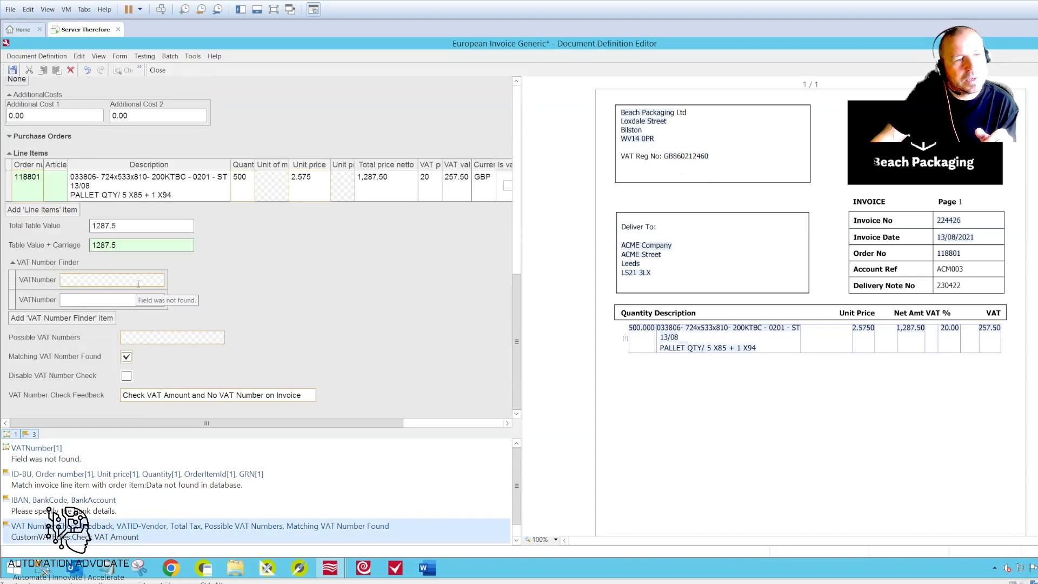
{"action": "left_click", "coordinate": [696, 157]}
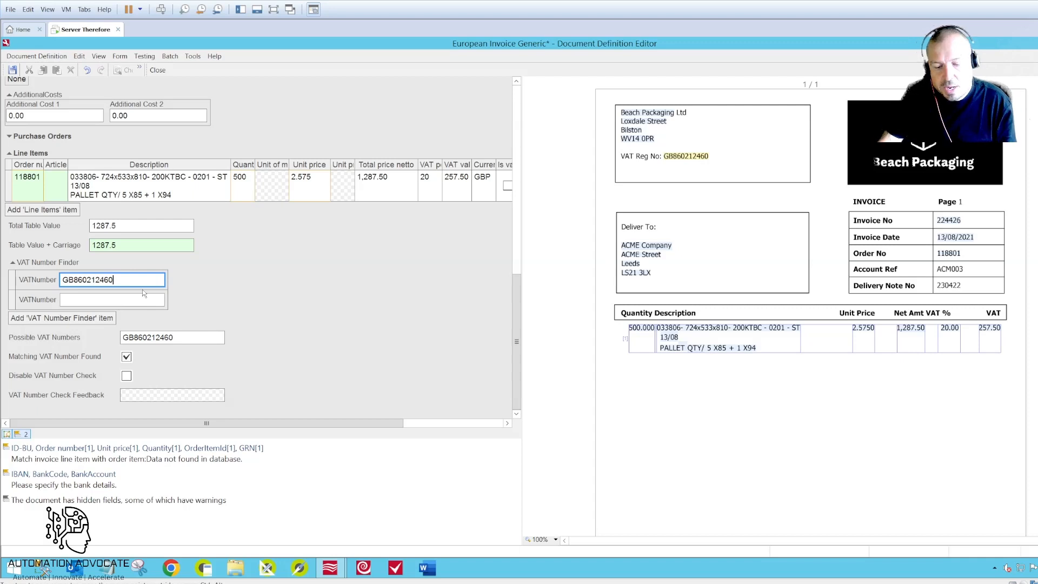
Change the last digit of the first VATNumber entry to 1 and commit the value to test the VAT check.
{"action": "key", "text": "BackSpace"}
{"action": "type", "text": "1"}
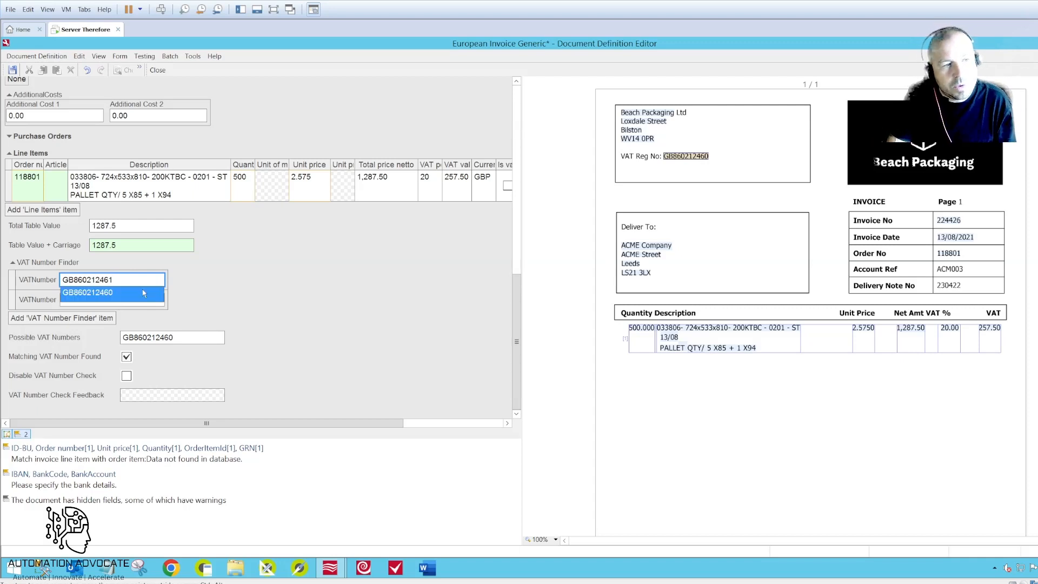
{"action": "key", "text": "Tab"}
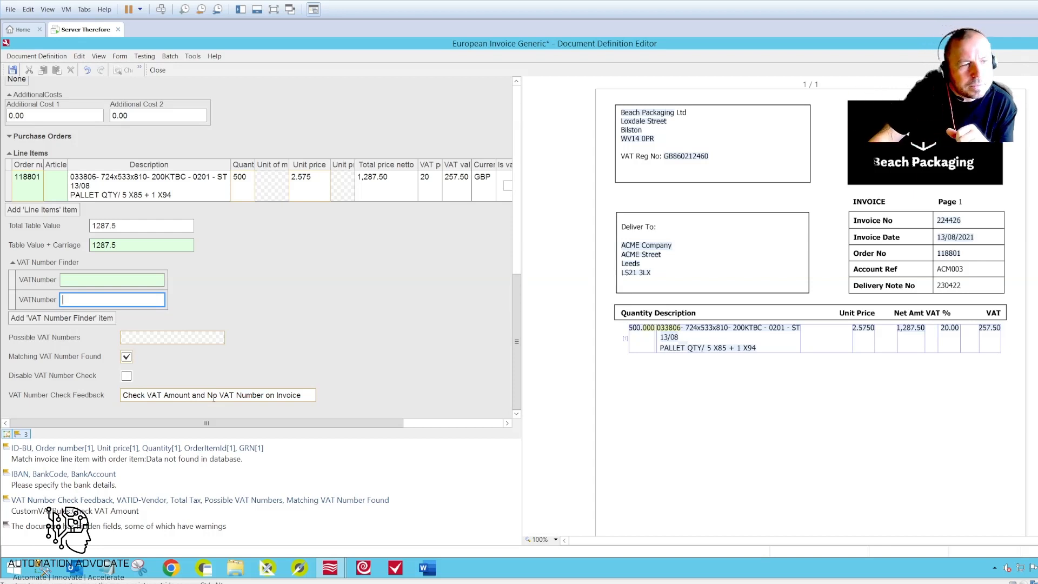
Refill the first VATNumber entry from the VAT Reg No on the invoice and close the temporary test document.
{"action": "left_click", "coordinate": [133, 279]}
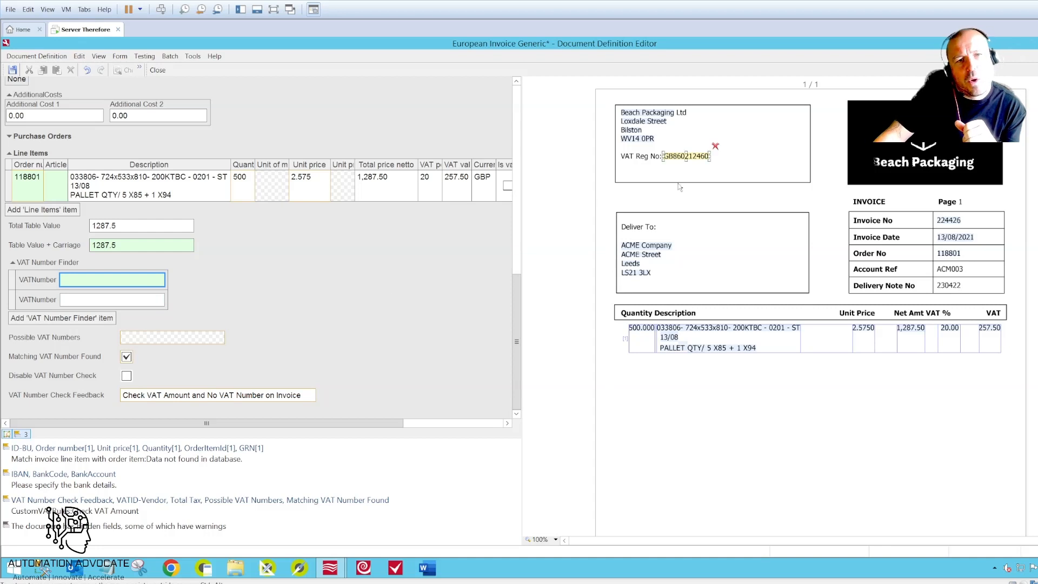
{"action": "left_click", "coordinate": [696, 158]}
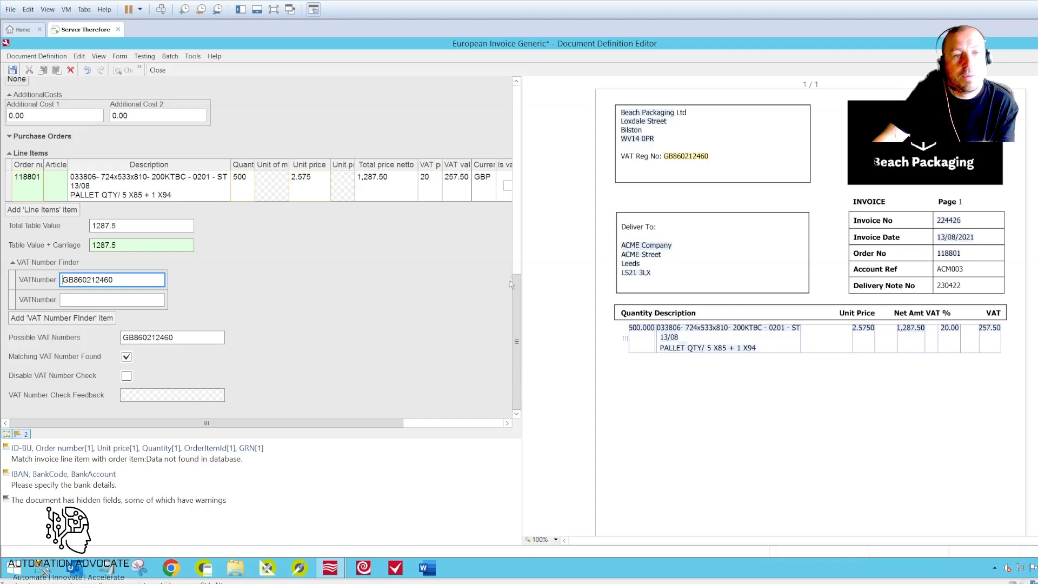
{"action": "mouse_move", "coordinate": [516, 280]}
{"action": "left_mouse_down"}
{"action": "mouse_move", "coordinate": [492, 140]}
{"action": "mouse_move", "coordinate": [517, 114]}
{"action": "mouse_move", "coordinate": [507, 294]}
{"action": "left_mouse_up"}
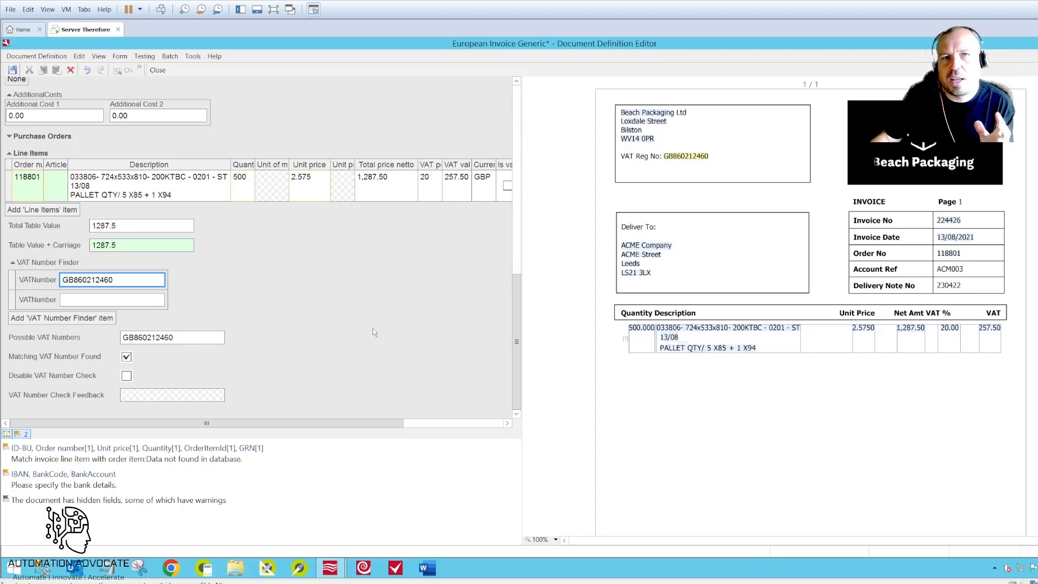
{"action": "left_click", "coordinate": [157, 70]}
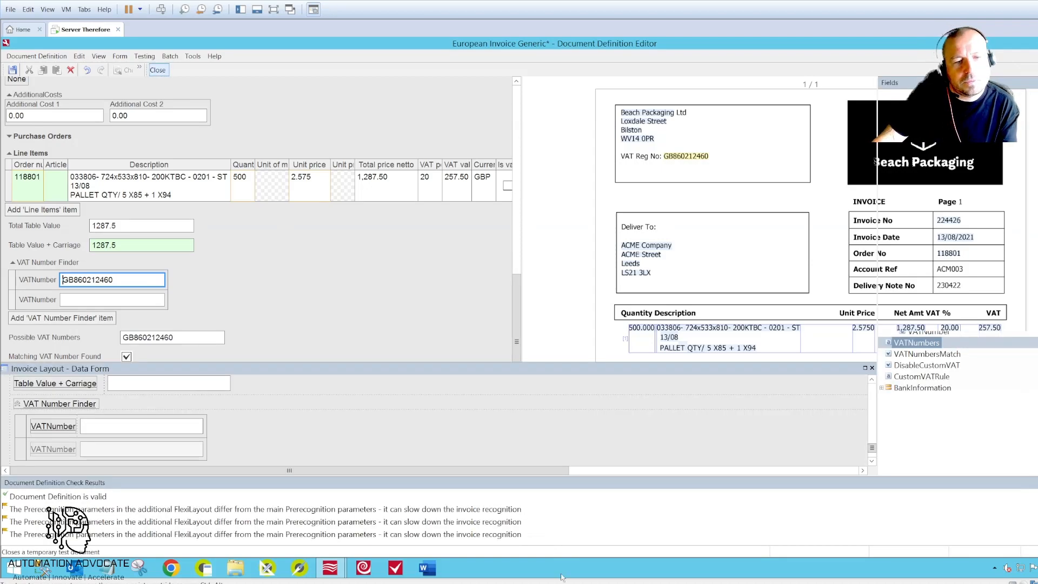